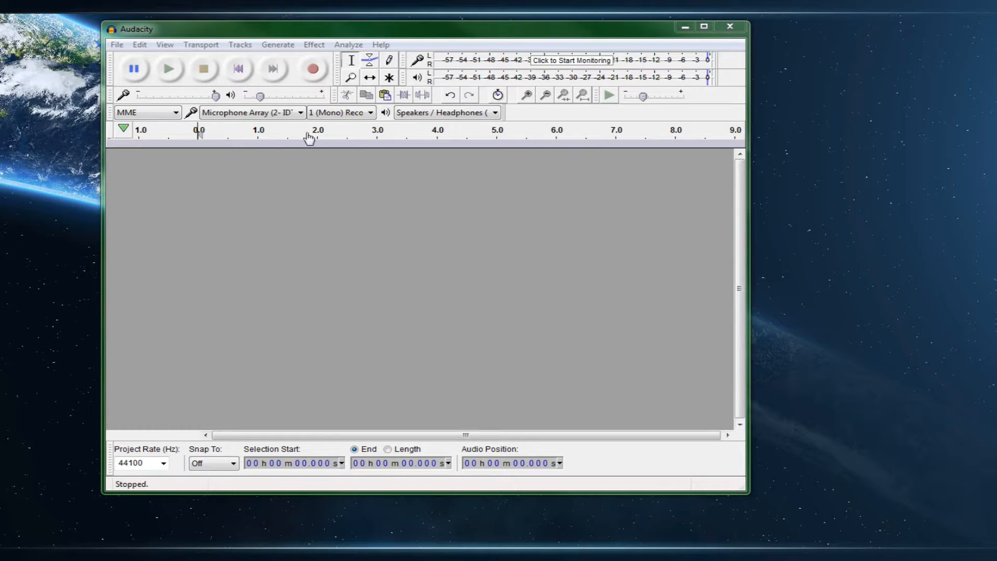
Step: Record a mono clip about 4.7 s long and capture a noise profile from its silent stretch between about 0.42 and 1.20 s
{"action": "left_click", "coordinate": [312, 70]}
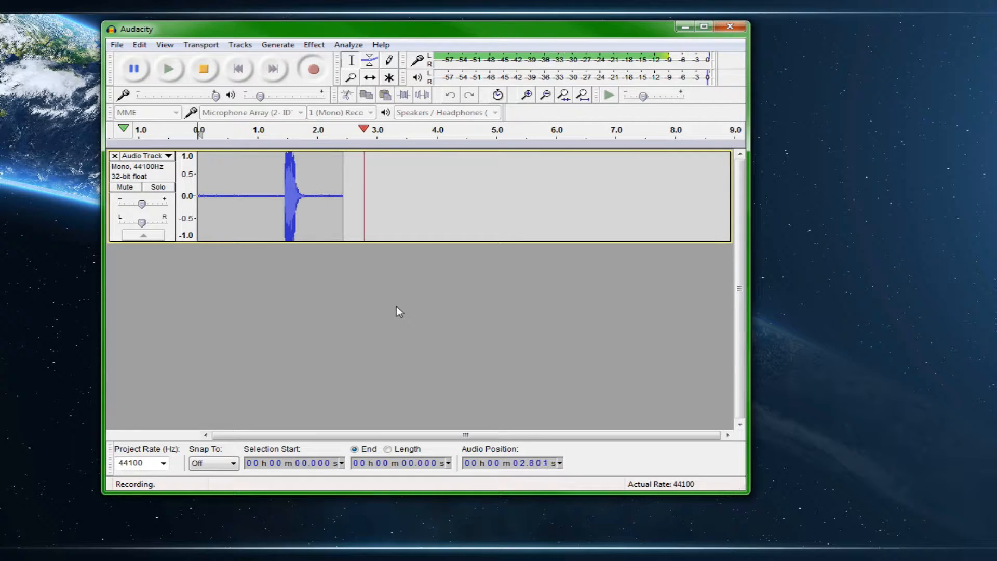
{"action": "key", "text": "space"}
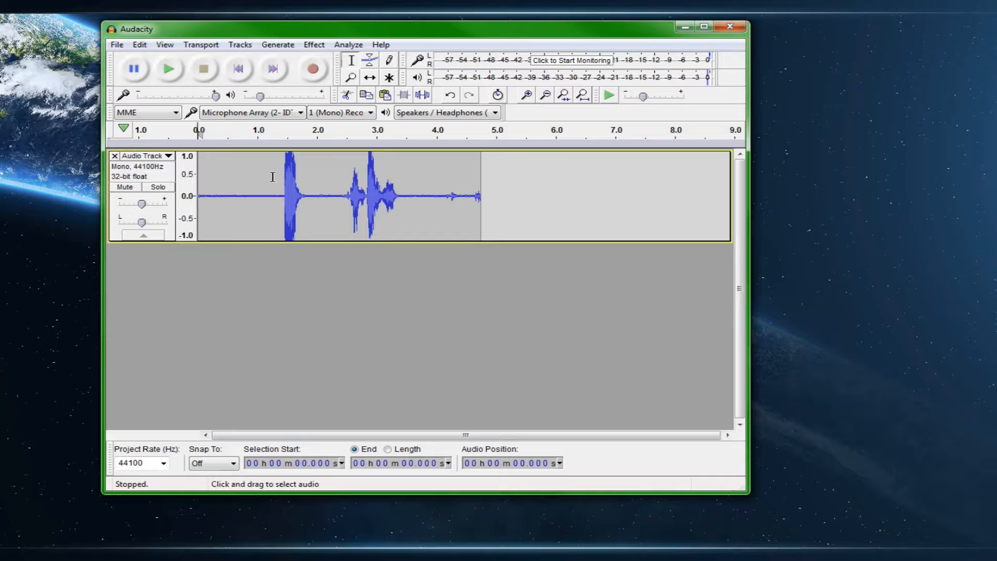
{"action": "left_click_drag", "start_coordinate": [269, 189], "coordinate": [222, 189]}
{"action": "left_click", "coordinate": [315, 44]}
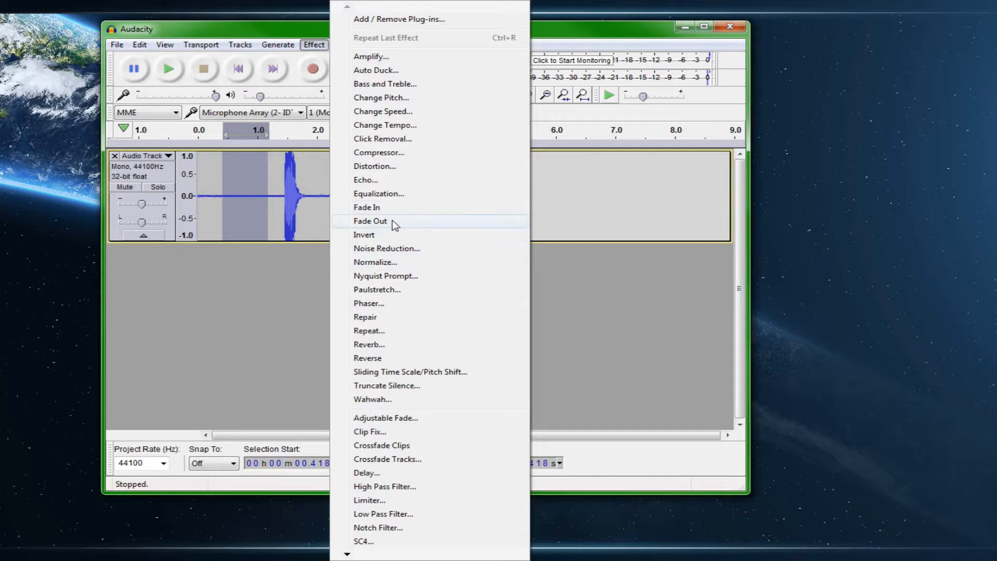
{"action": "left_click", "coordinate": [393, 249]}
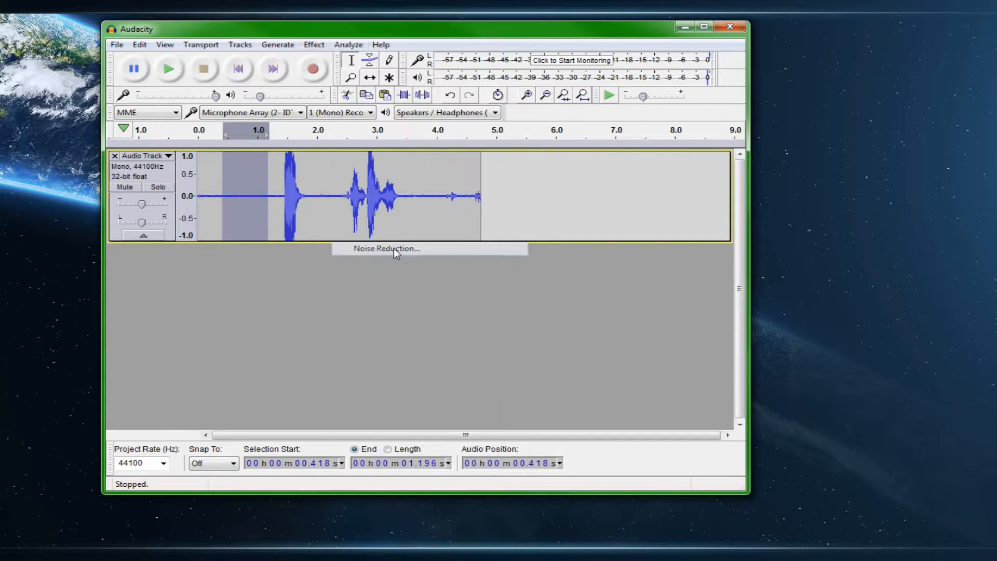
{"action": "left_click", "coordinate": [427, 200]}
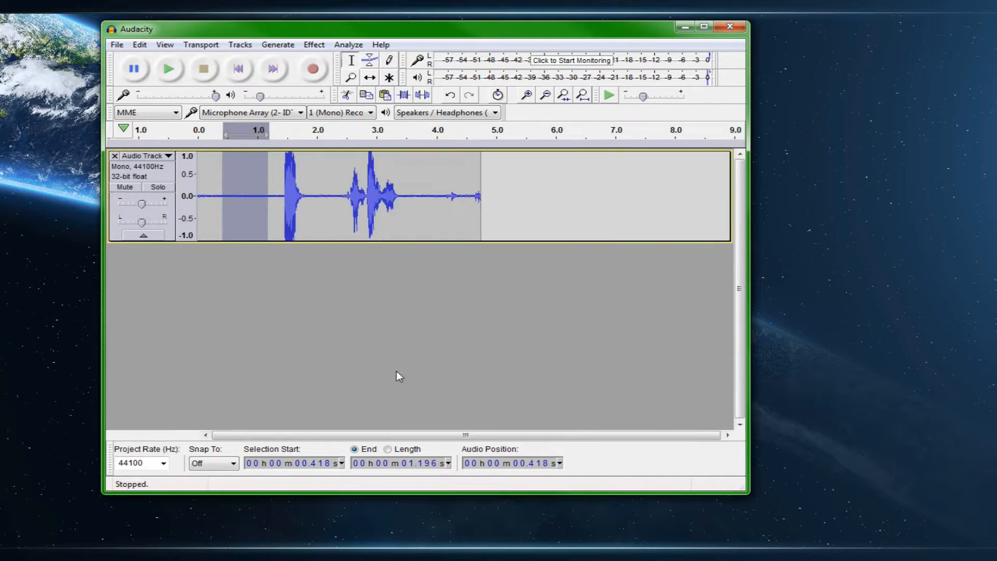
Step: Apply Noise Reduction to the whole recording at 39 dB, sensitivity 4.00 and frequency smoothing of 4 bands
{"action": "key", "text": "ctrl+a"}
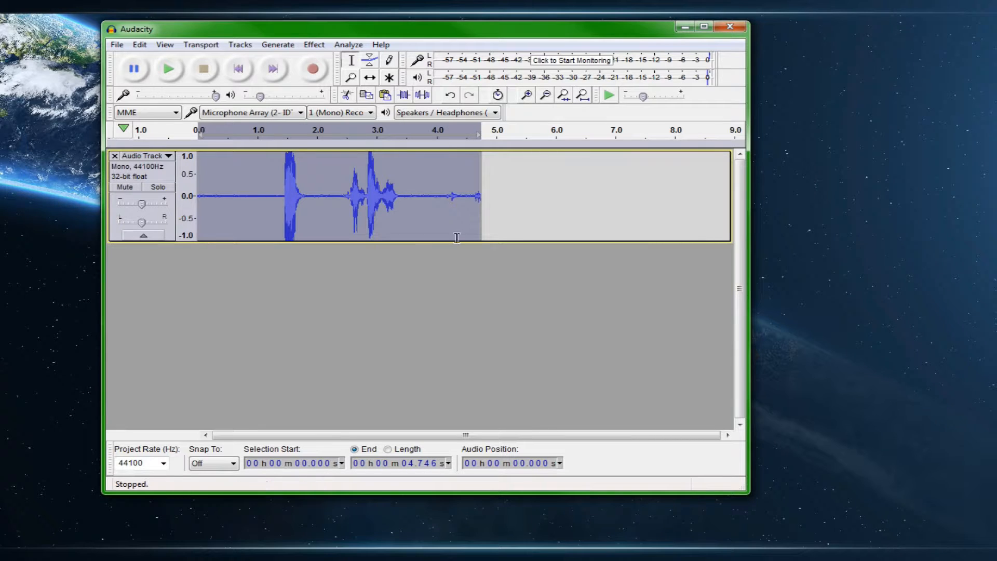
{"action": "left_click", "coordinate": [321, 46]}
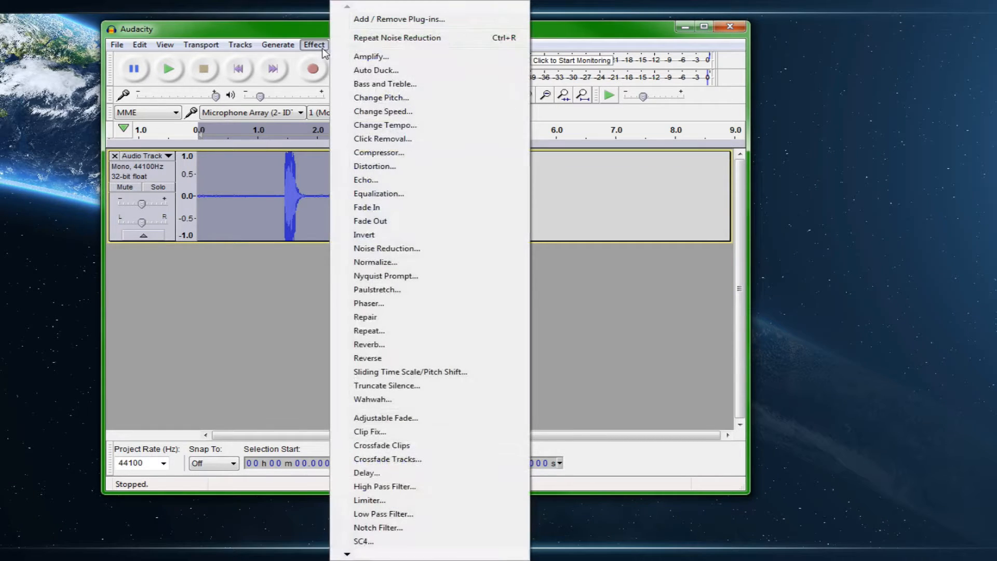
{"action": "left_click", "coordinate": [416, 249]}
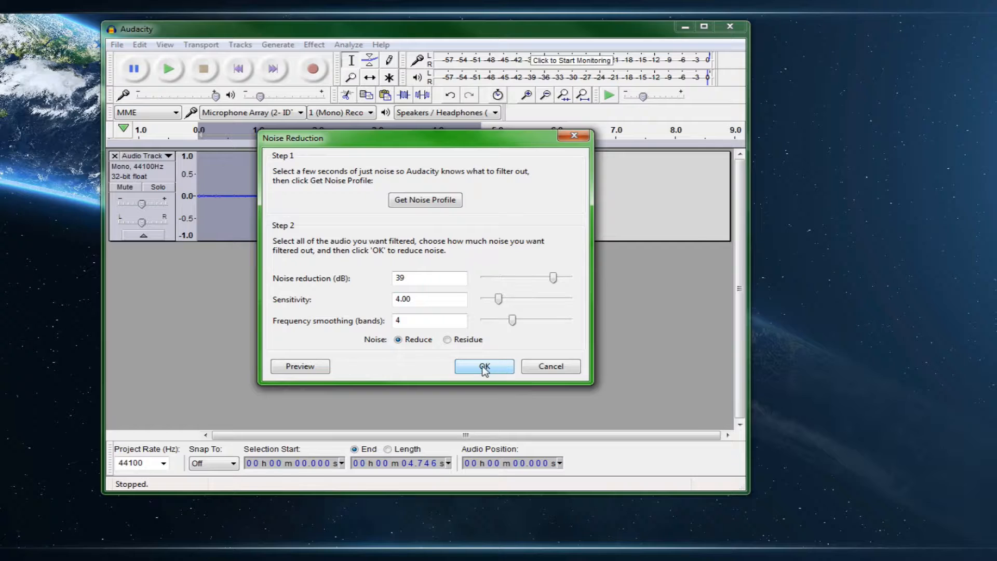
{"action": "left_click", "coordinate": [485, 367]}
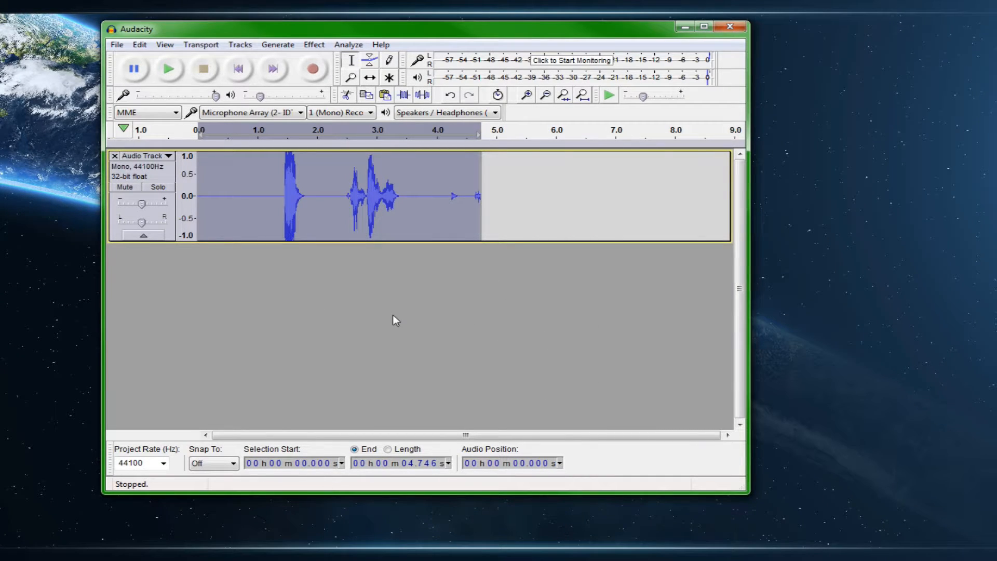
Step: Compare the recording before and after noise reduction by undoing the effect, playing the clip, redoing the effect and playing it again
{"action": "key", "text": "ctrl+z"}
{"action": "key", "text": "space"}
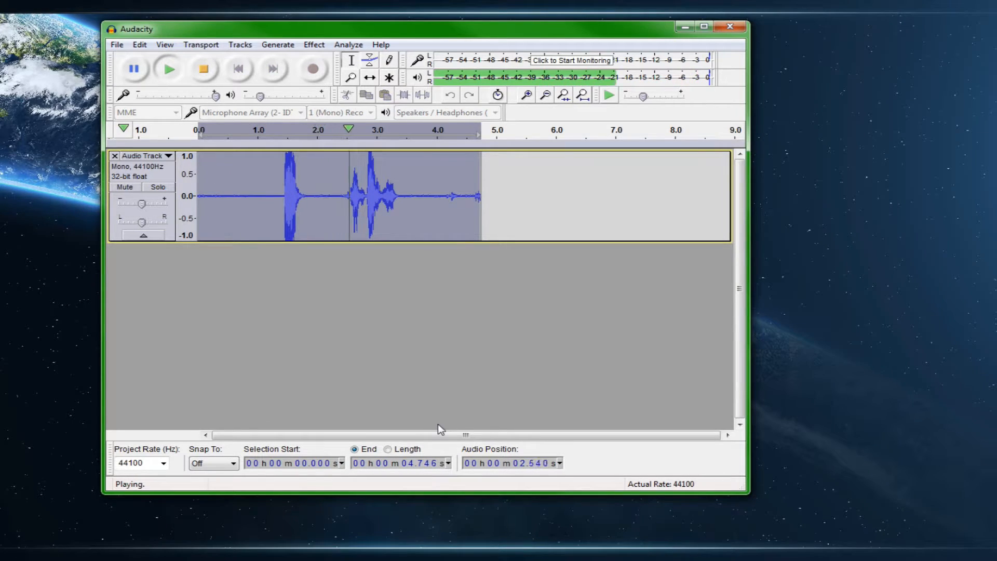
{"action": "key", "text": "space"}
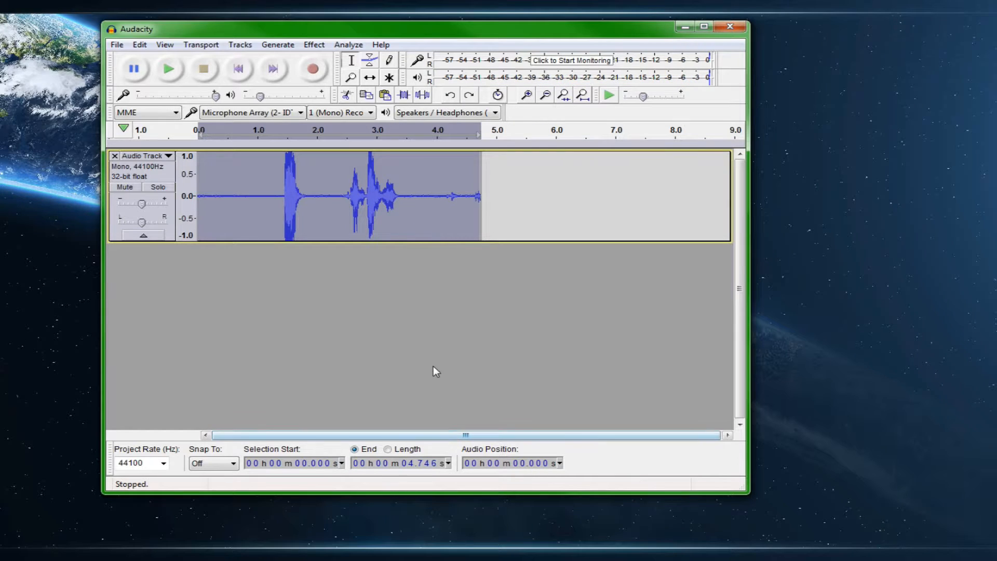
{"action": "key", "text": "ctrl+y"}
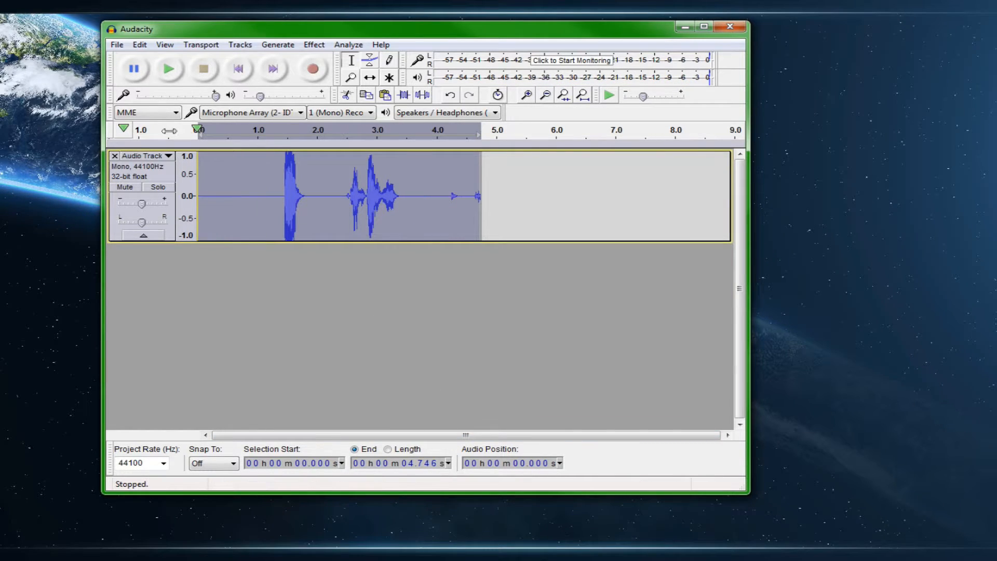
{"action": "key", "text": "space"}
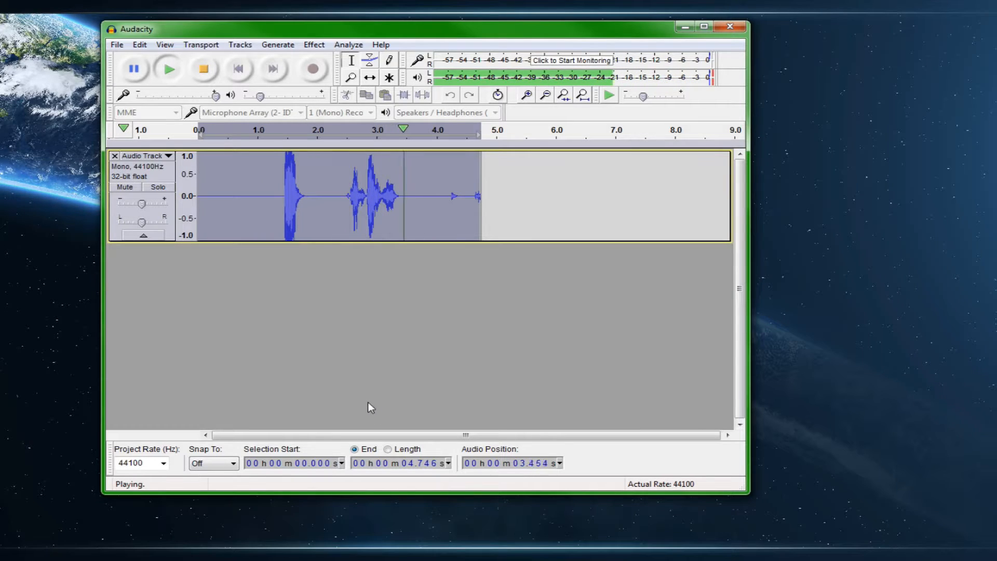
{"action": "key", "text": "space"}
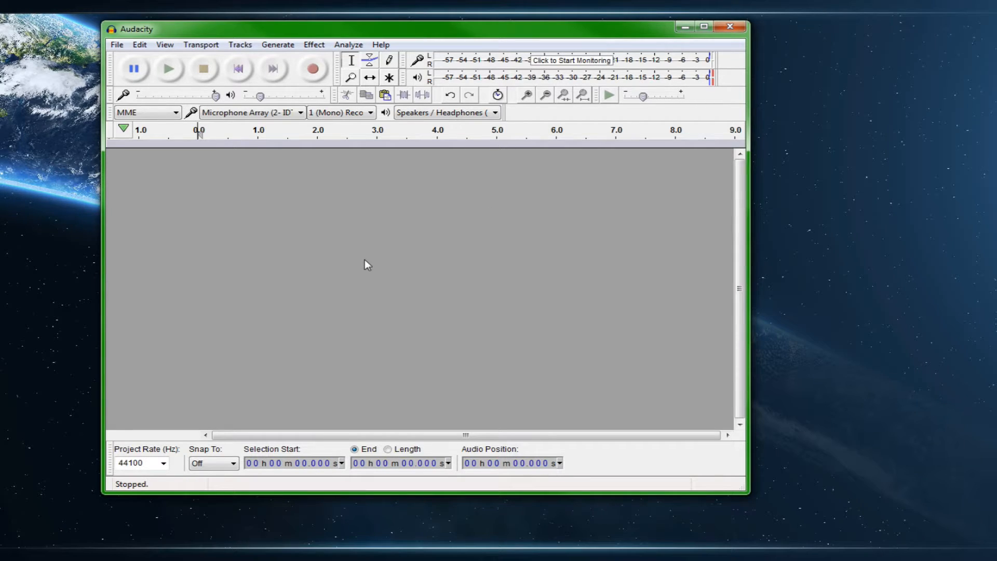
{"action": "left_click", "coordinate": [358, 111]}
{"action": "left_click", "coordinate": [436, 279]}
{"action": "left_click", "coordinate": [265, 114]}
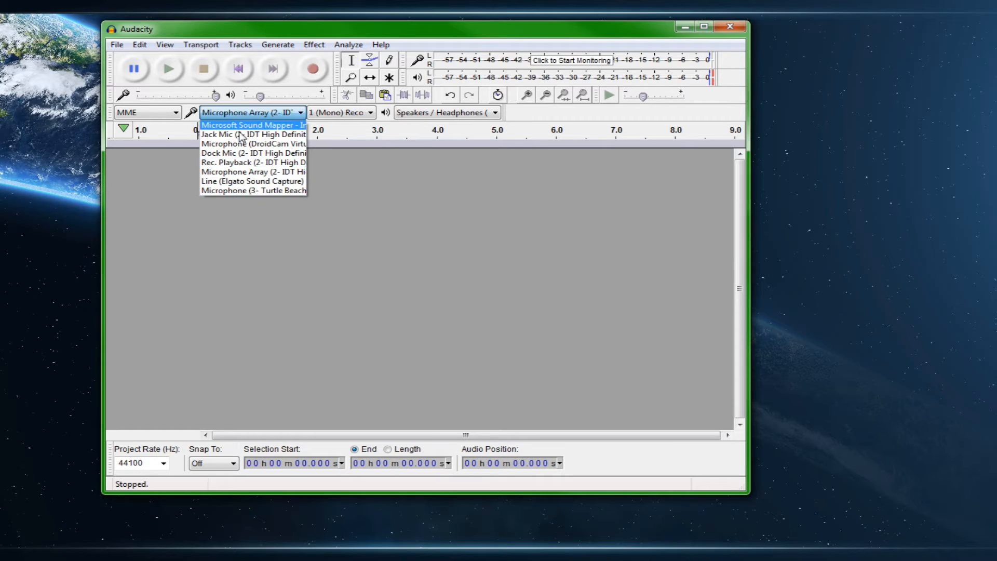
{"action": "left_click", "coordinate": [239, 115]}
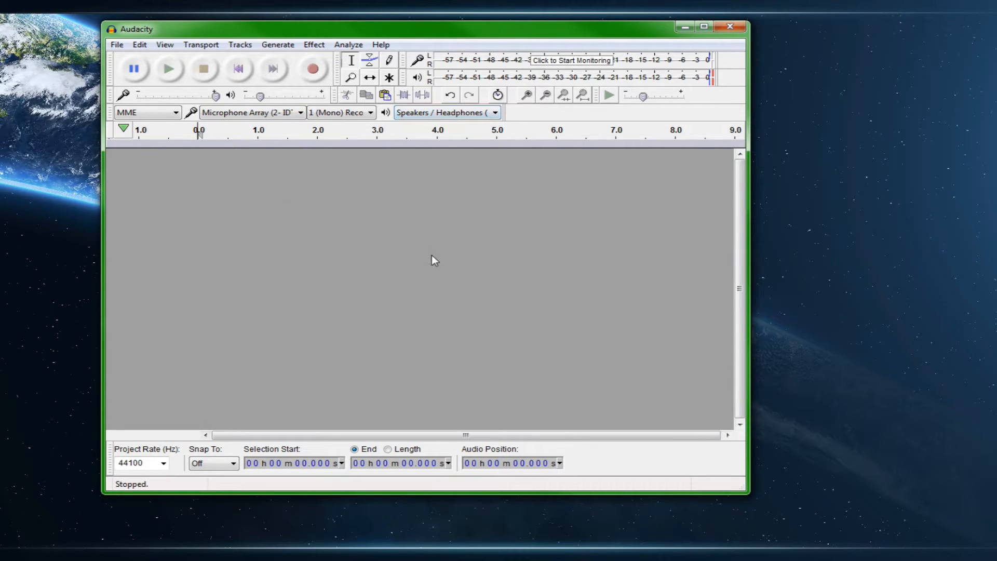
{"action": "left_click", "coordinate": [241, 115]}
{"action": "left_click", "coordinate": [240, 115]}
Step: Record a new mono microphone clip about 4 s long, leaving silence at its start
{"action": "left_click", "coordinate": [313, 69]}
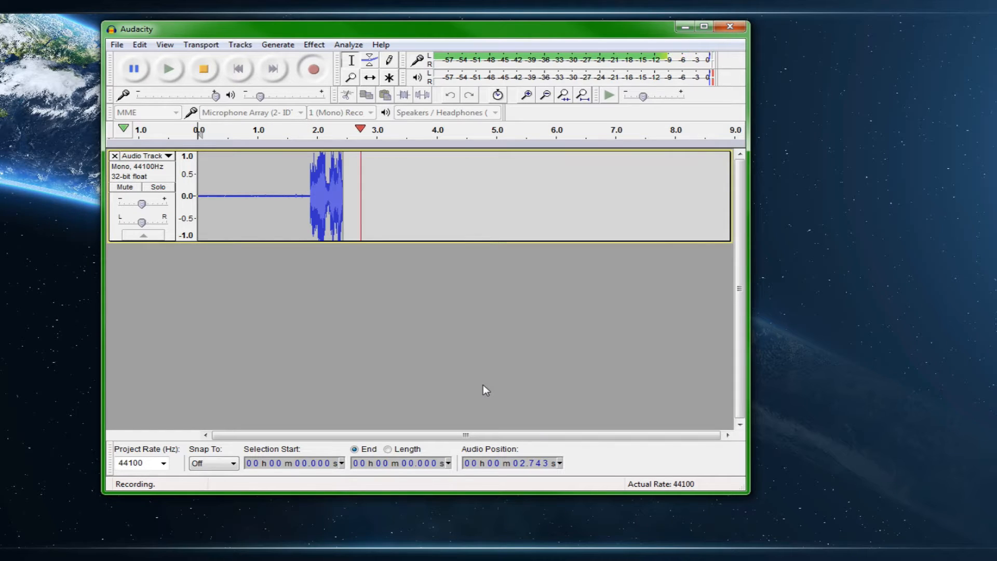
{"action": "key", "text": "space"}
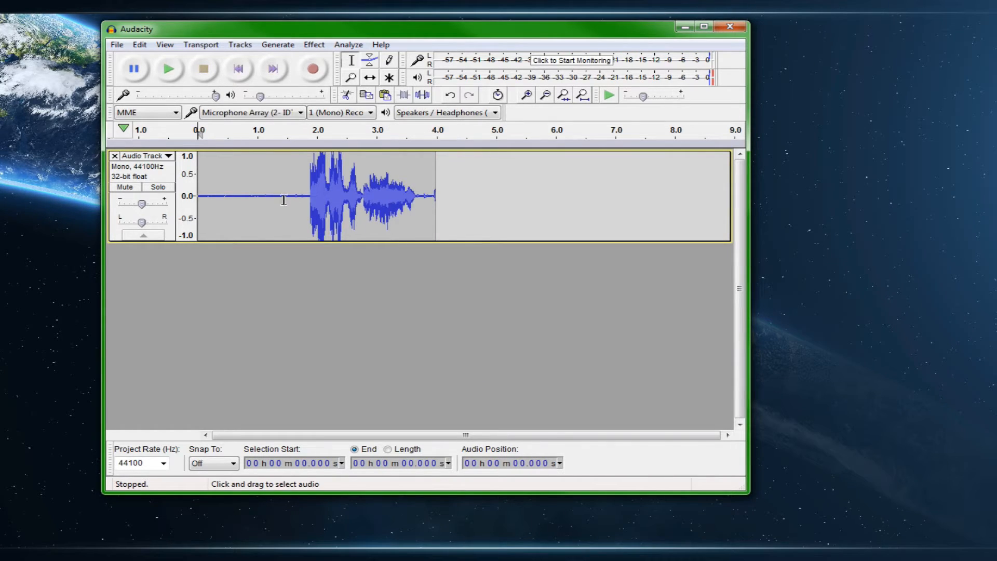
Step: Capture a noise profile from the silence between about 0.40 and 1.52 s, setting 29 dB reduction, 6.50 sensitivity and 5 smoothing bands, and play that silence
{"action": "left_click_drag", "start_coordinate": [287, 195], "coordinate": [221, 202]}
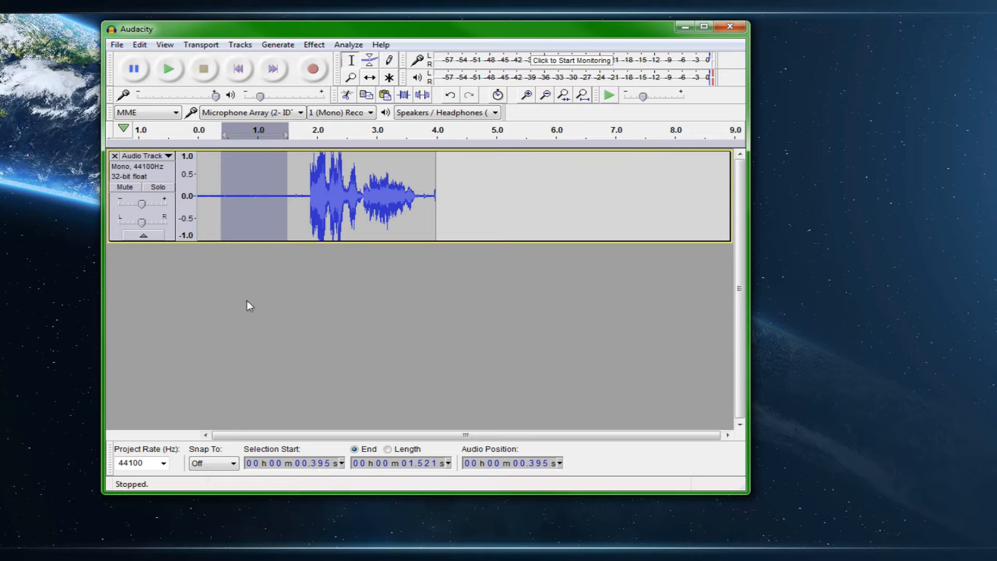
{"action": "left_click", "coordinate": [323, 46]}
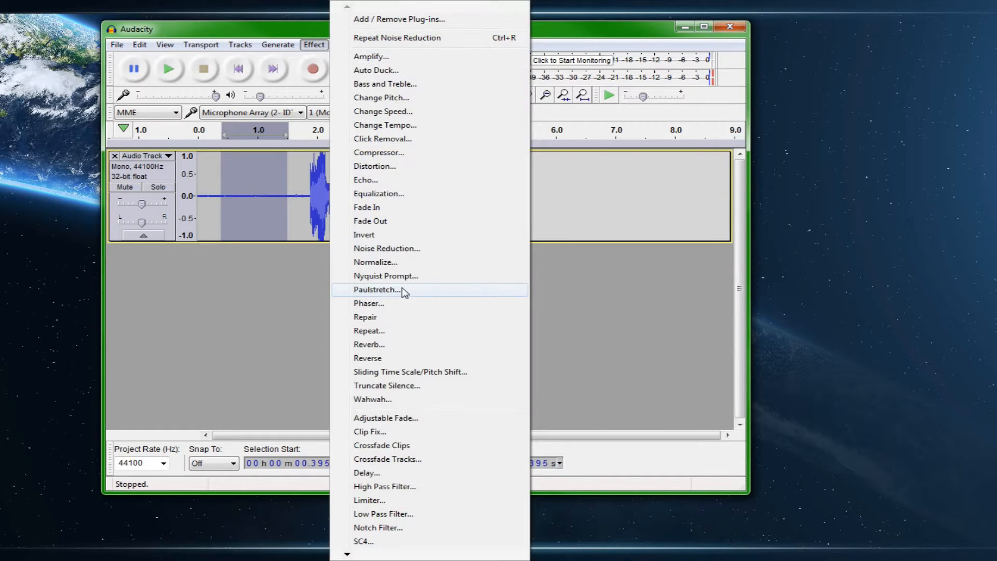
{"action": "left_click", "coordinate": [408, 253]}
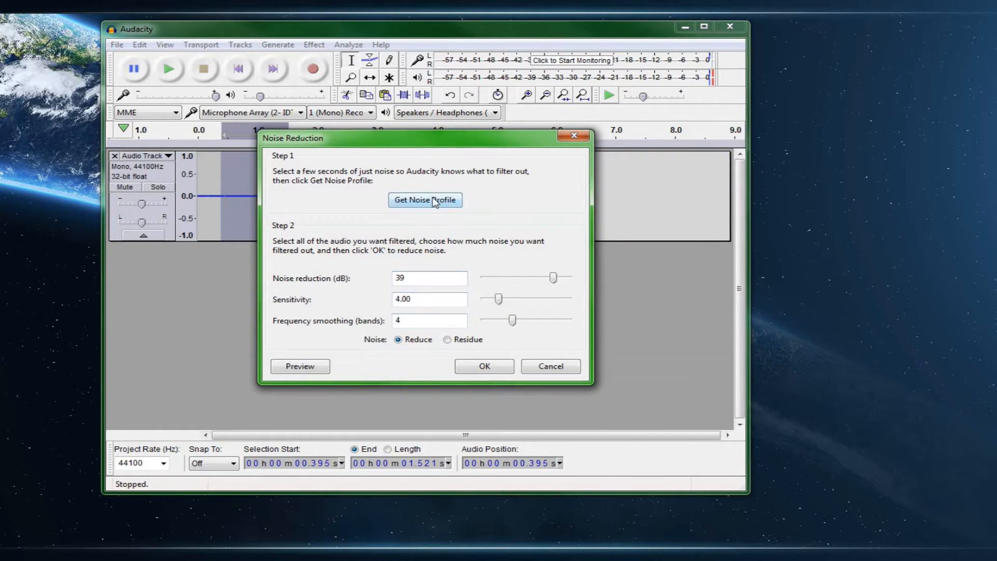
{"action": "left_click_drag", "start_coordinate": [553, 278], "coordinate": [535, 278]}
{"action": "left_click_drag", "start_coordinate": [501, 307], "coordinate": [519, 322]}
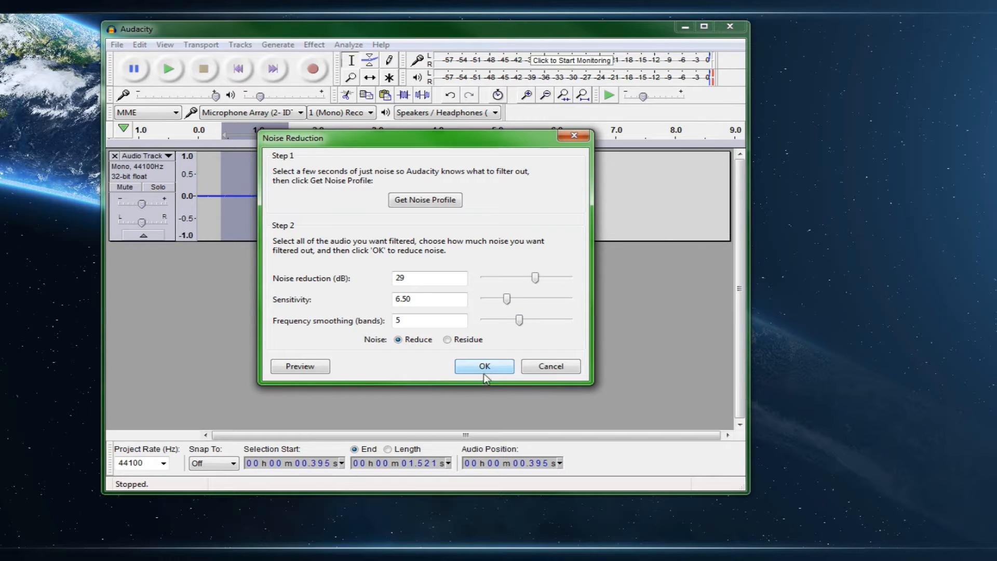
{"action": "left_click", "coordinate": [416, 202]}
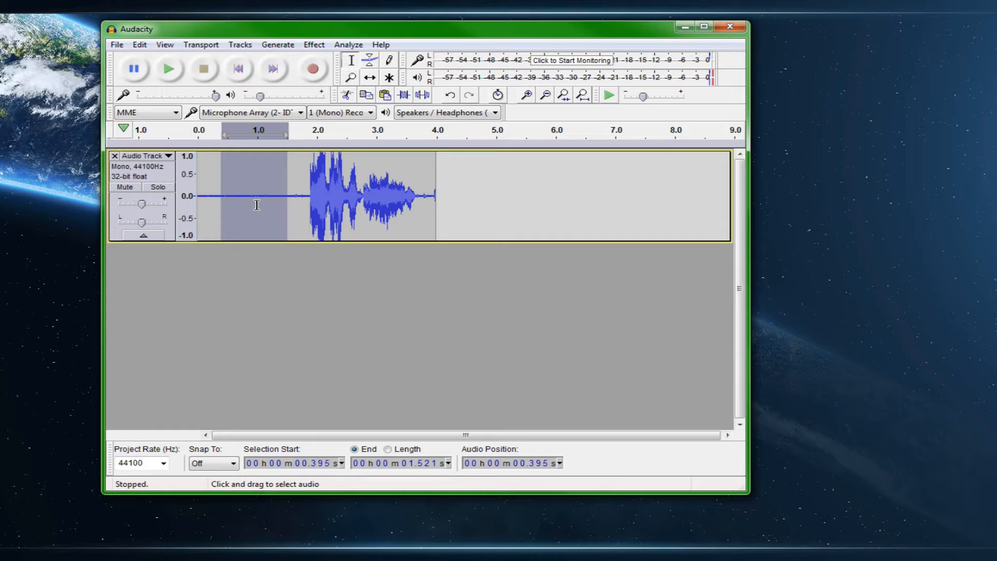
{"action": "key", "text": "space"}
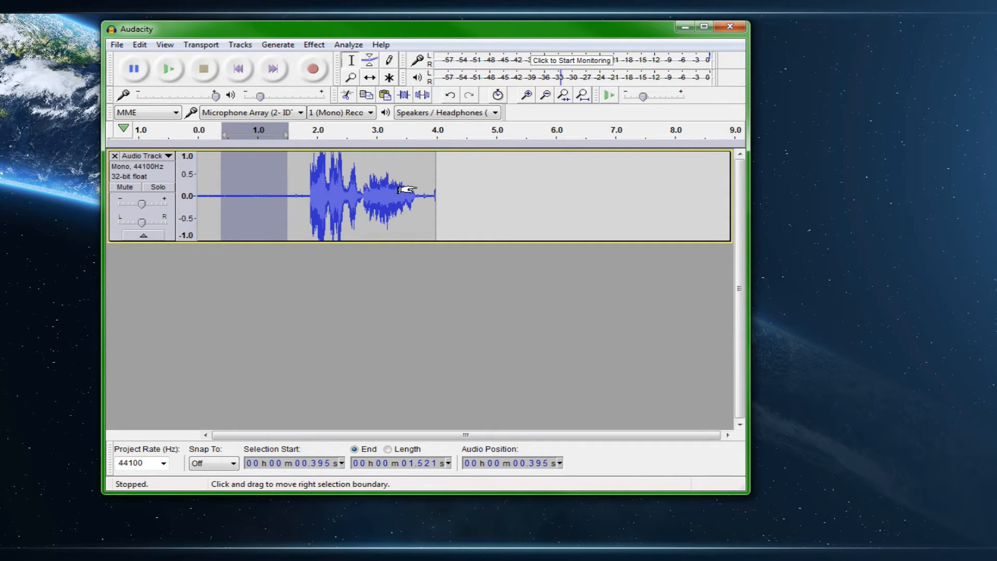
Step: Apply Noise Reduction to the entire new recording using the captured profile, and play the cleaned clip
{"action": "key", "text": "ctrl+a"}
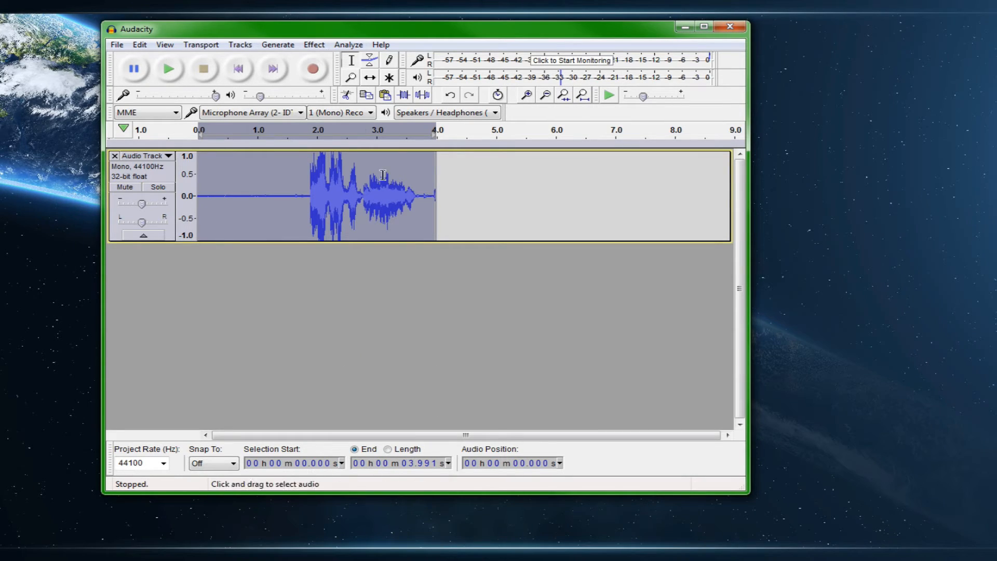
{"action": "left_click", "coordinate": [314, 44]}
{"action": "left_click", "coordinate": [387, 249]}
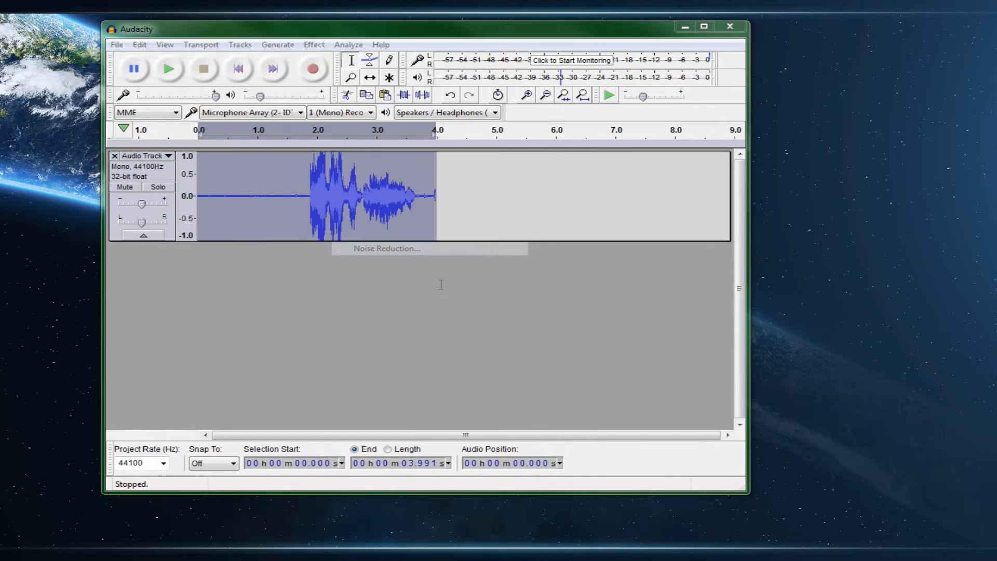
{"action": "left_click", "coordinate": [483, 367]}
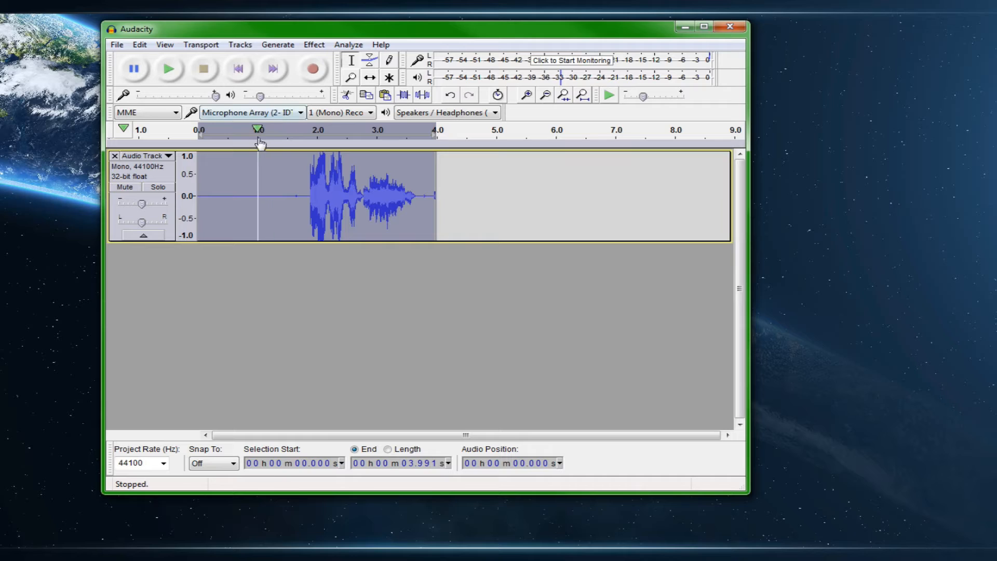
{"action": "key", "text": "space"}
Step: Preview the Telephone curve of the Equalization effect on the whole recording and stop the preview
{"action": "left_click", "coordinate": [286, 46]}
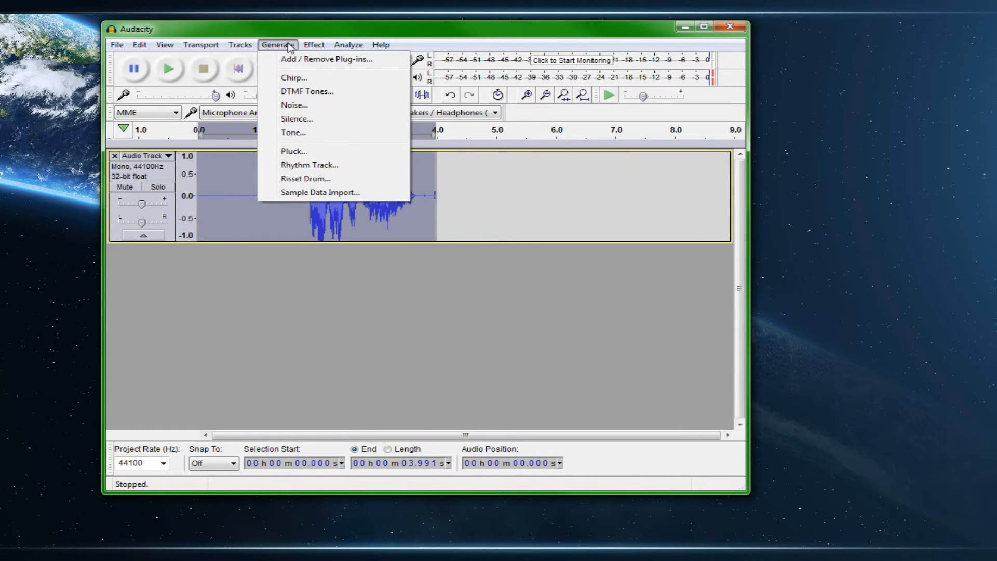
{"action": "mouse_move", "coordinate": [315, 46]}
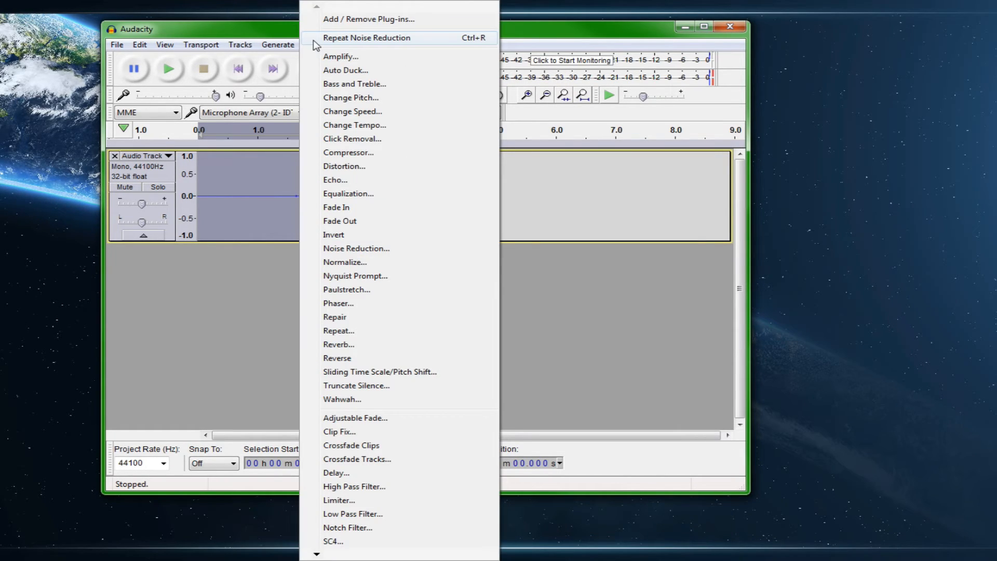
{"action": "left_click", "coordinate": [394, 193]}
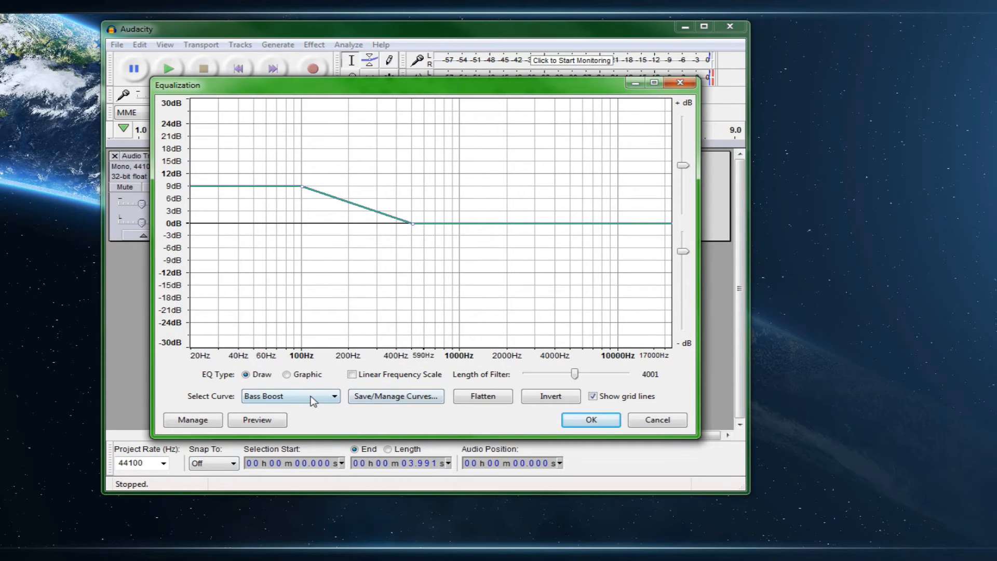
{"action": "left_click", "coordinate": [311, 396]}
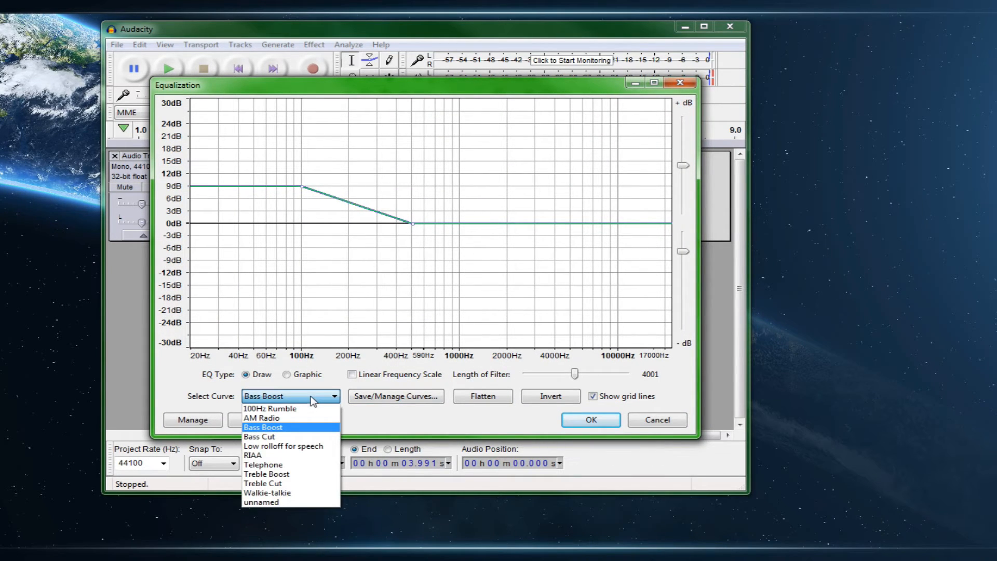
{"action": "left_click", "coordinate": [311, 396]}
{"action": "left_click", "coordinate": [311, 396]}
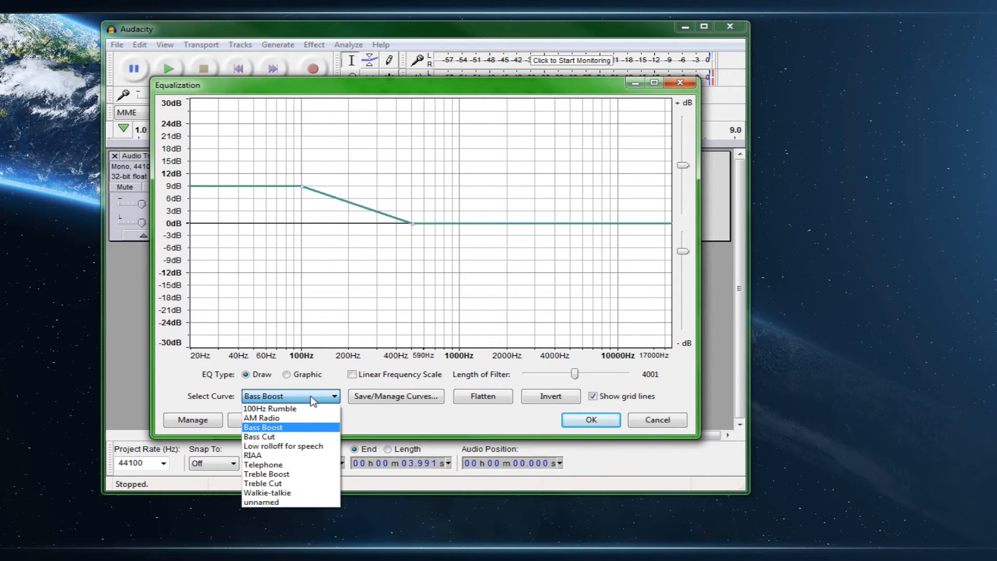
{"action": "left_click", "coordinate": [268, 465]}
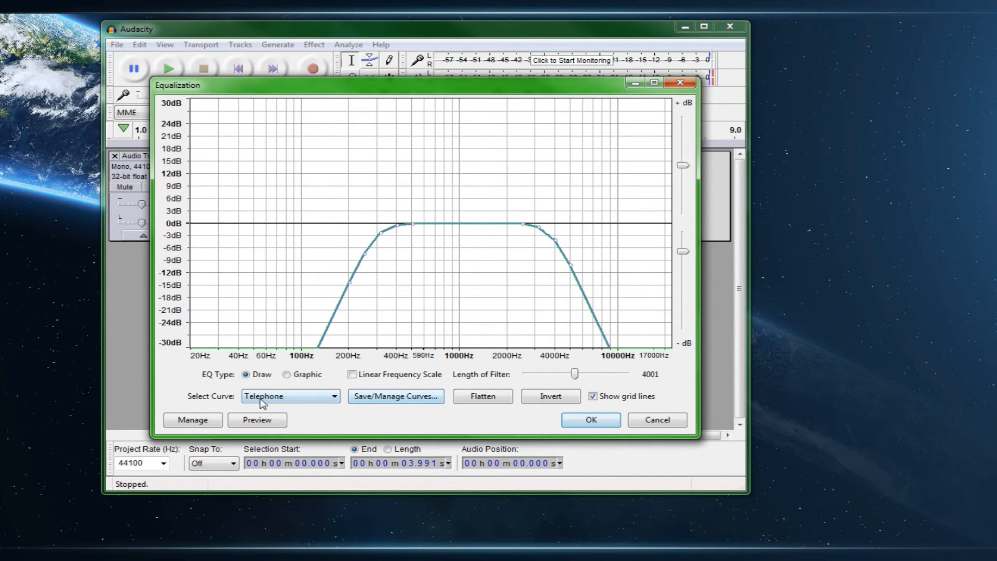
{"action": "left_click", "coordinate": [249, 421]}
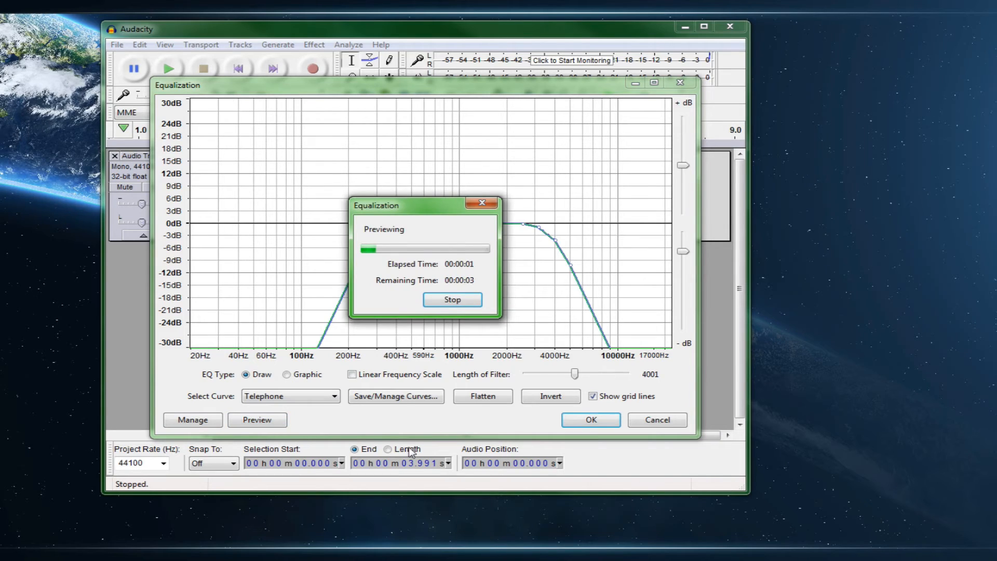
{"action": "left_click", "coordinate": [450, 301]}
Step: Preview the Walkie-talkie equalization curve on the recording and leave the effect without applying it
{"action": "left_click", "coordinate": [296, 396]}
{"action": "left_click", "coordinate": [287, 493]}
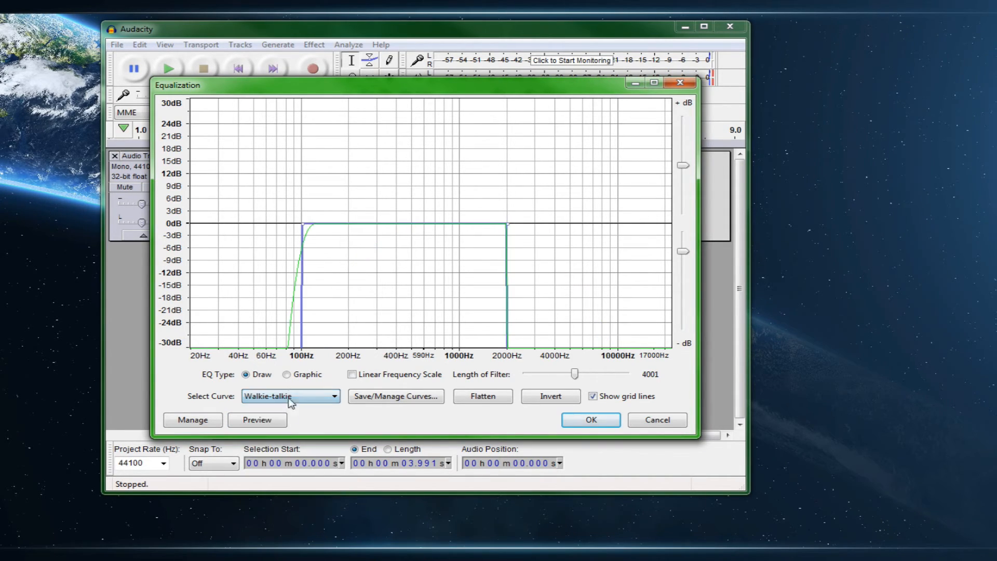
{"action": "left_click", "coordinate": [284, 418]}
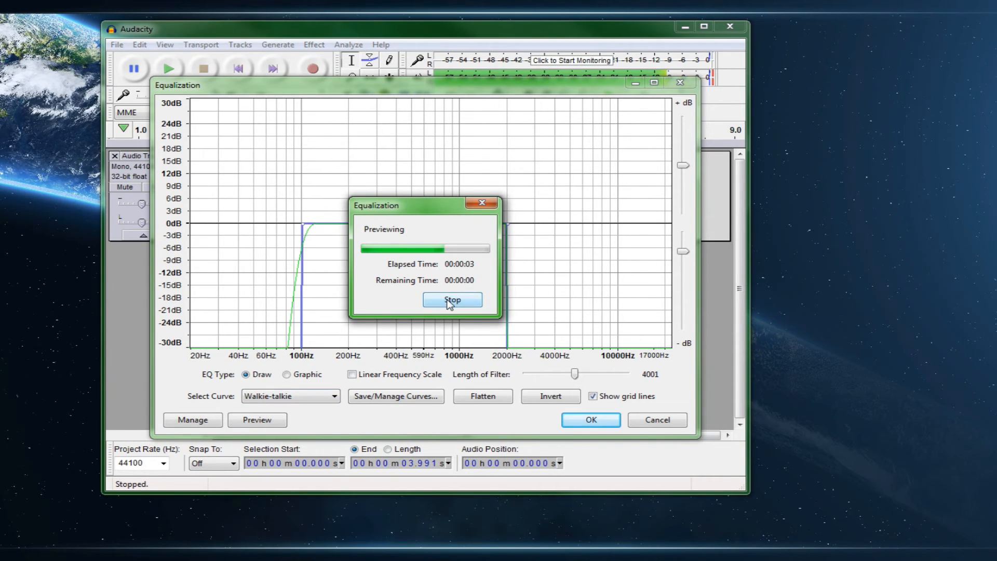
{"action": "left_click", "coordinate": [644, 422]}
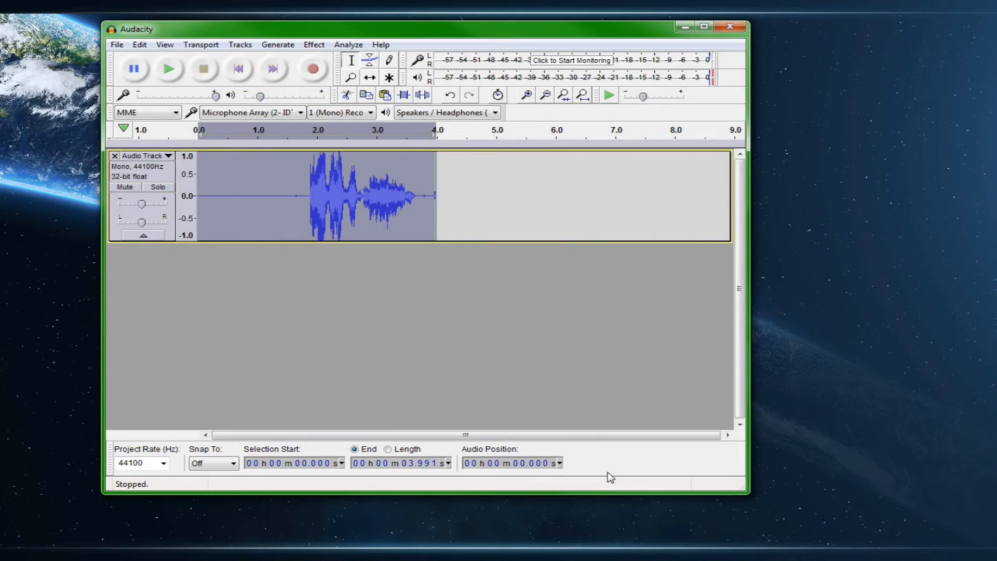